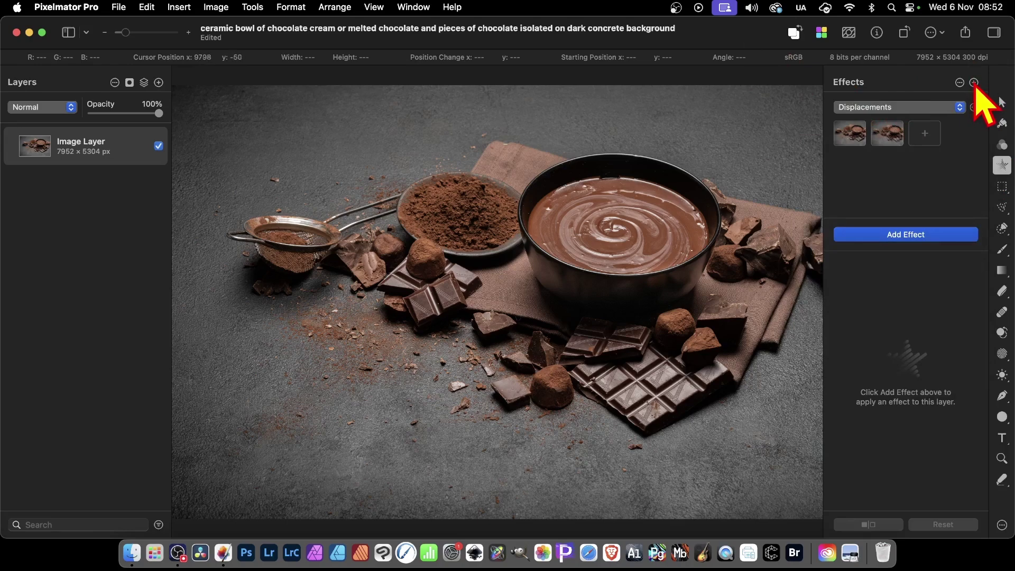
# Step: Add an empty Effects layer above the chocolate photo's Image Layer
pyautogui.click(973, 82)
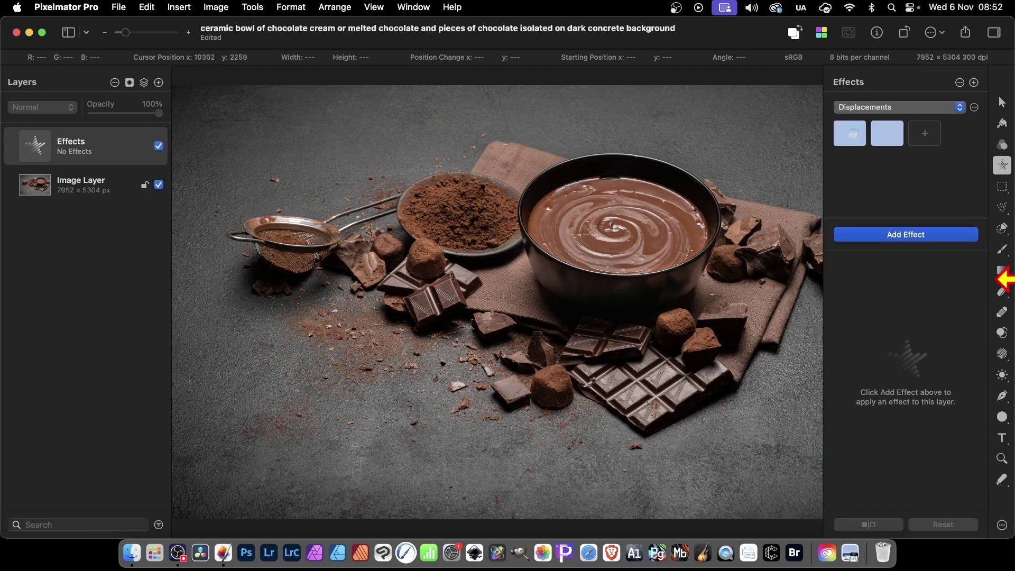
# Step: Apply the Distortion category's Displacement Map effect to the Effects layer
pyautogui.click(909, 237)
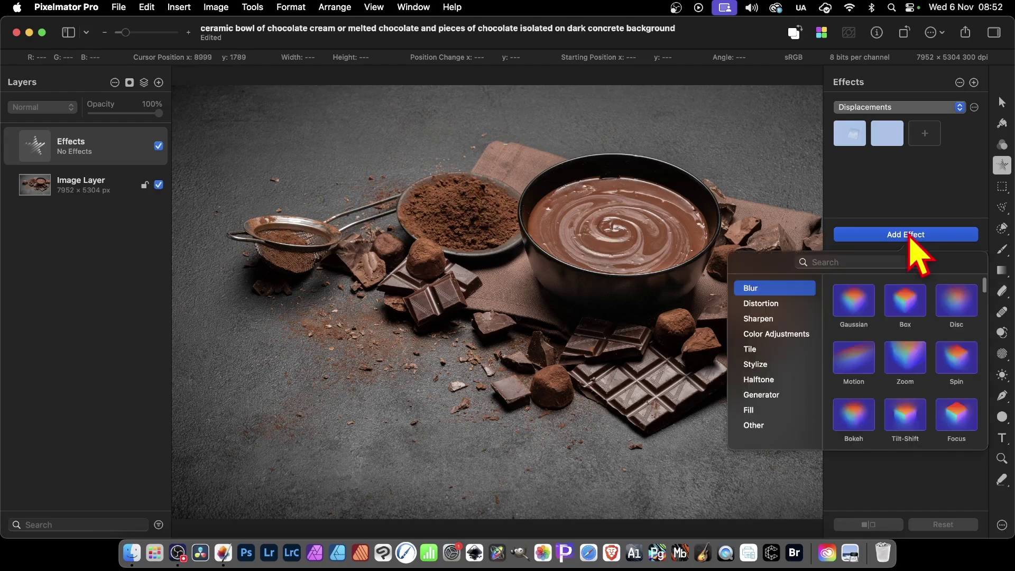
pyautogui.click(777, 304)
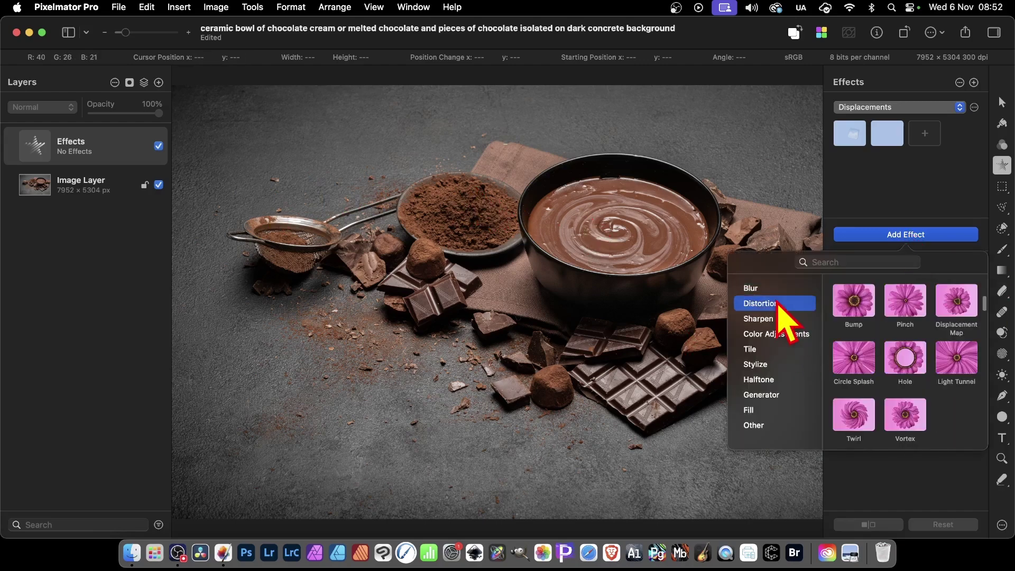
pyautogui.click(960, 298)
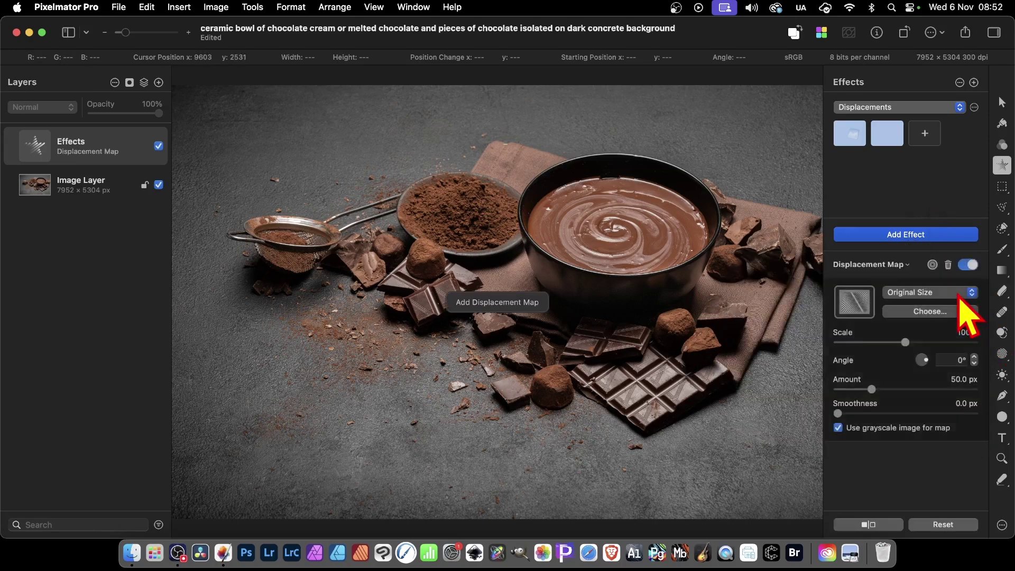
# Step: Stretch the displacement map to fit the image and raise Amount to 200 px
pyautogui.click(909, 293)
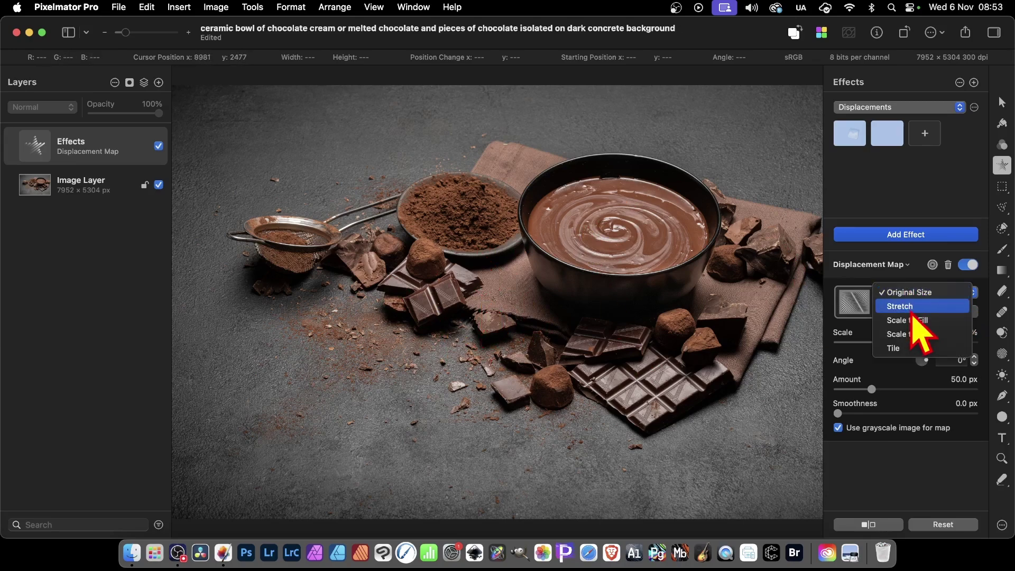
pyautogui.click(909, 306)
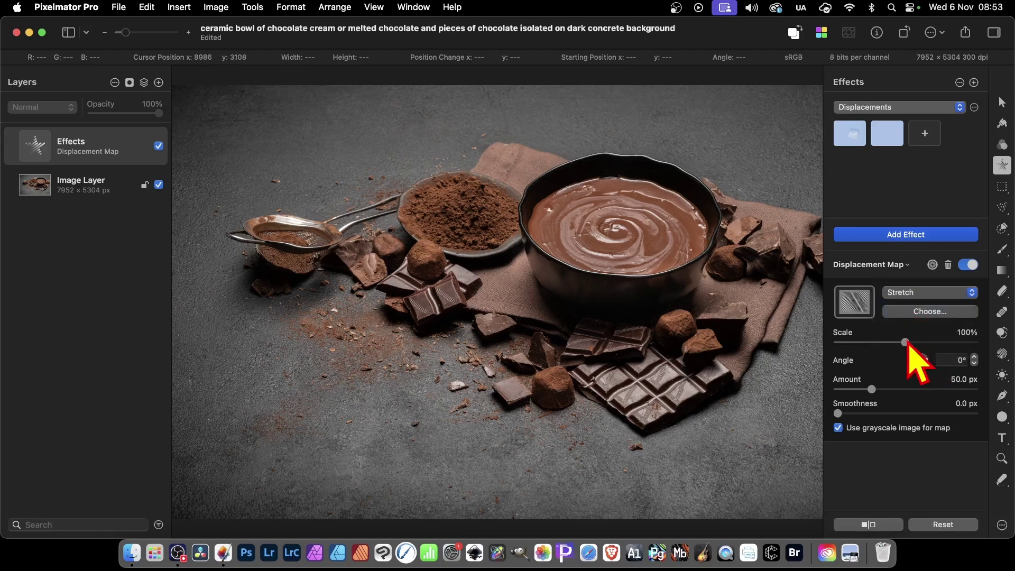
pyautogui.moveTo(878, 391); pyautogui.dragTo(985, 391)
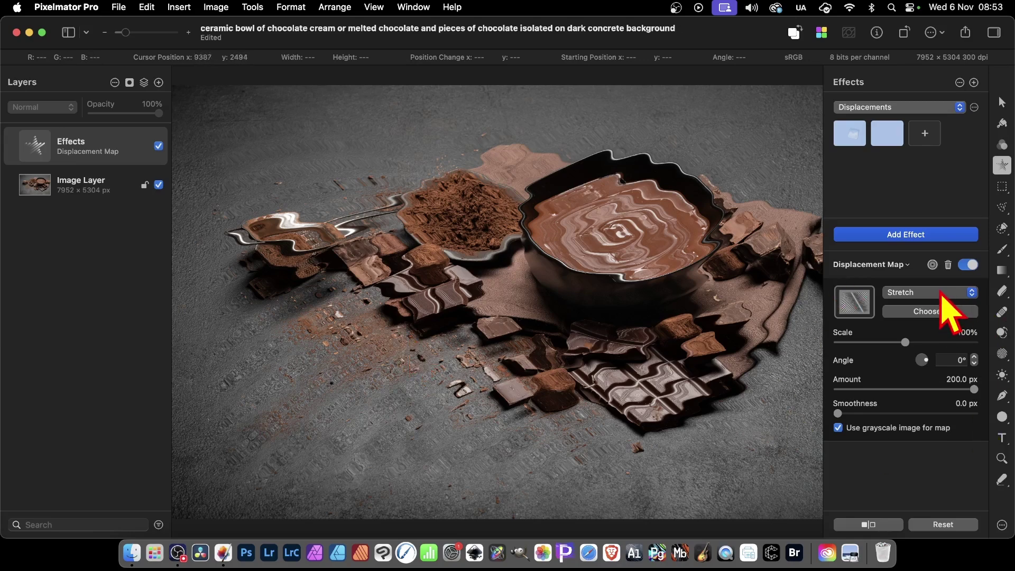
# Step: Tile the displacement map at 116% scale with Amount reduced to 195.6 px
pyautogui.click(940, 292)
pyautogui.click(920, 332)
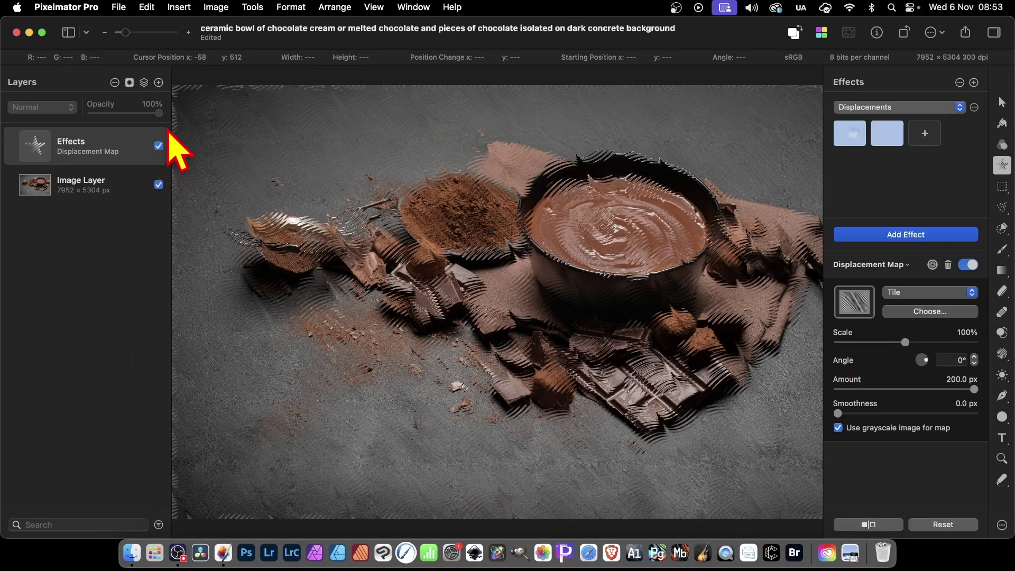
pyautogui.click(960, 379)
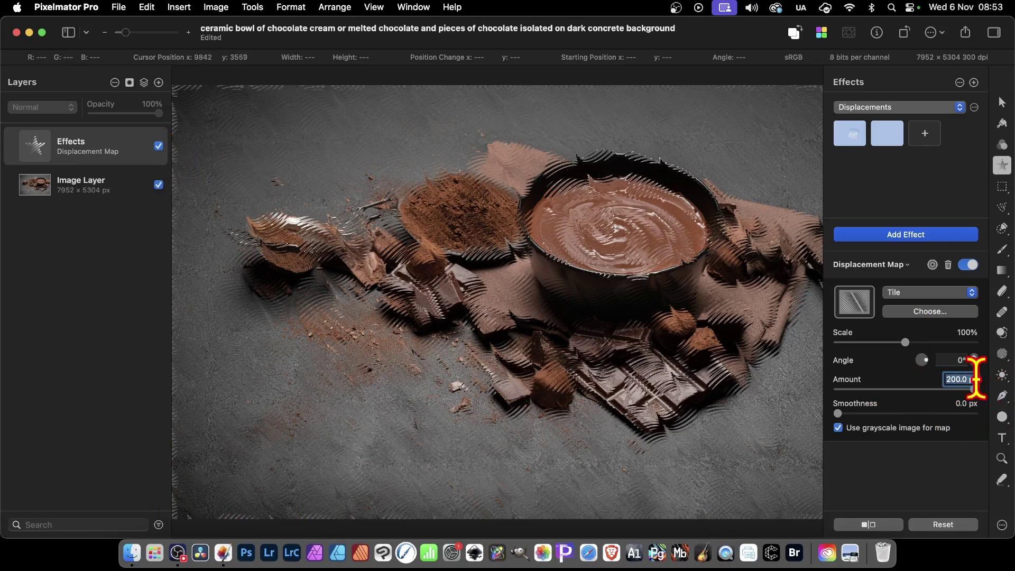
pyautogui.press('Return')
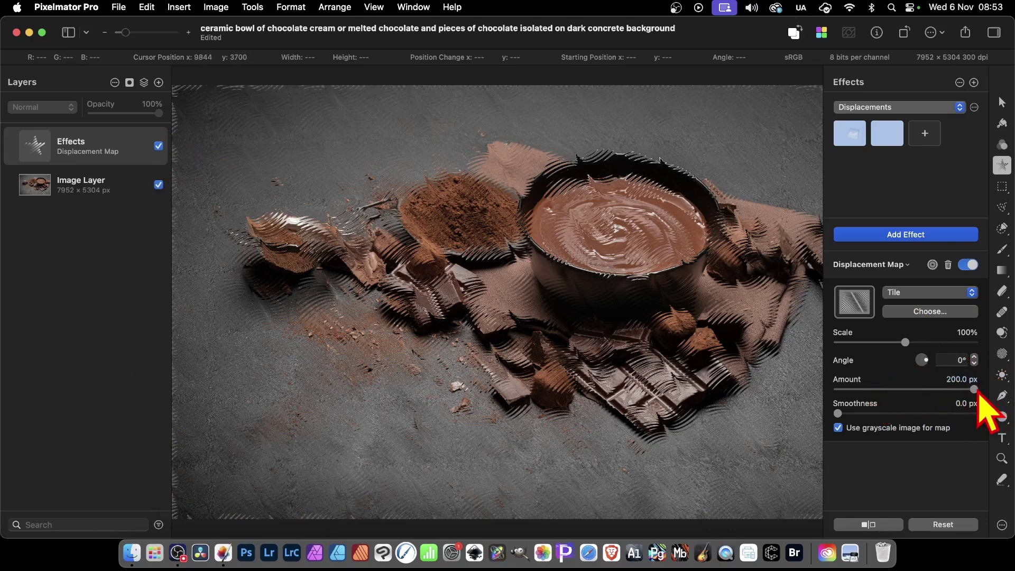
pyautogui.moveTo(978, 390)
pyautogui.mouseDown()
pyautogui.moveTo(893, 394)
pyautogui.moveTo(970, 390)
pyautogui.mouseUp()
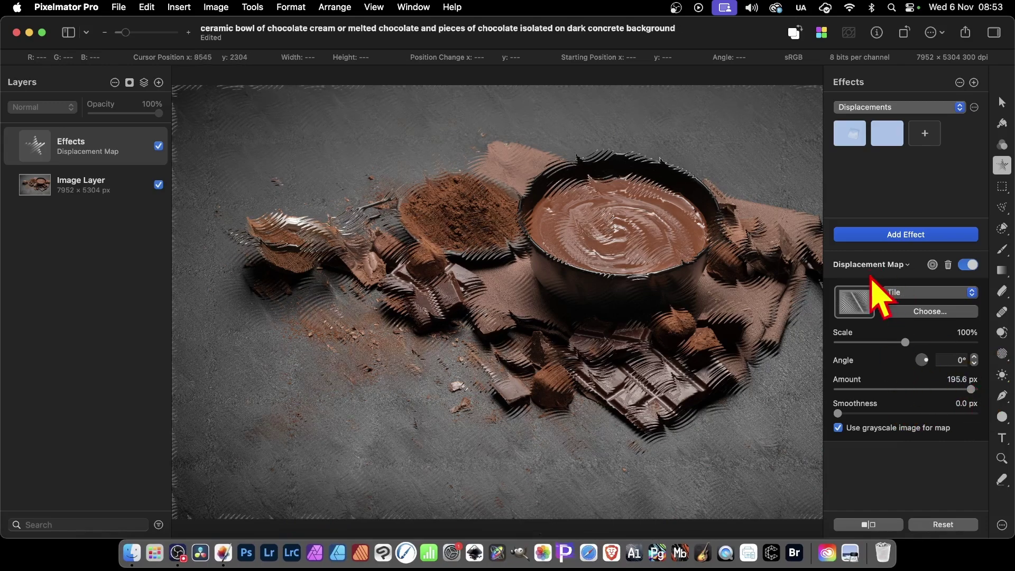
pyautogui.click(908, 265)
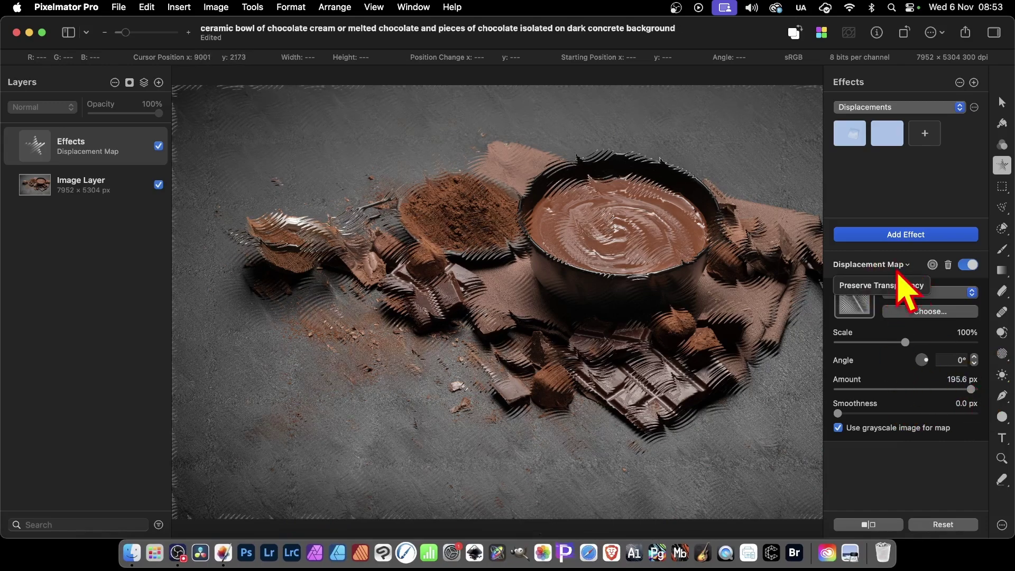
pyautogui.click(876, 288)
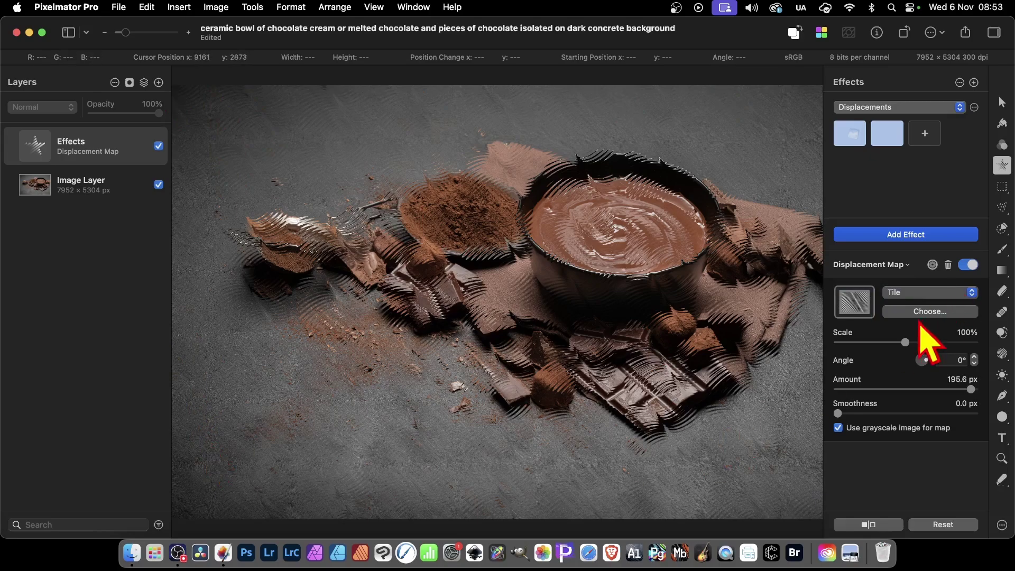
pyautogui.moveTo(910, 344)
pyautogui.mouseDown()
pyautogui.moveTo(960, 349)
pyautogui.moveTo(891, 349)
pyautogui.moveTo(922, 344)
pyautogui.mouseUp()
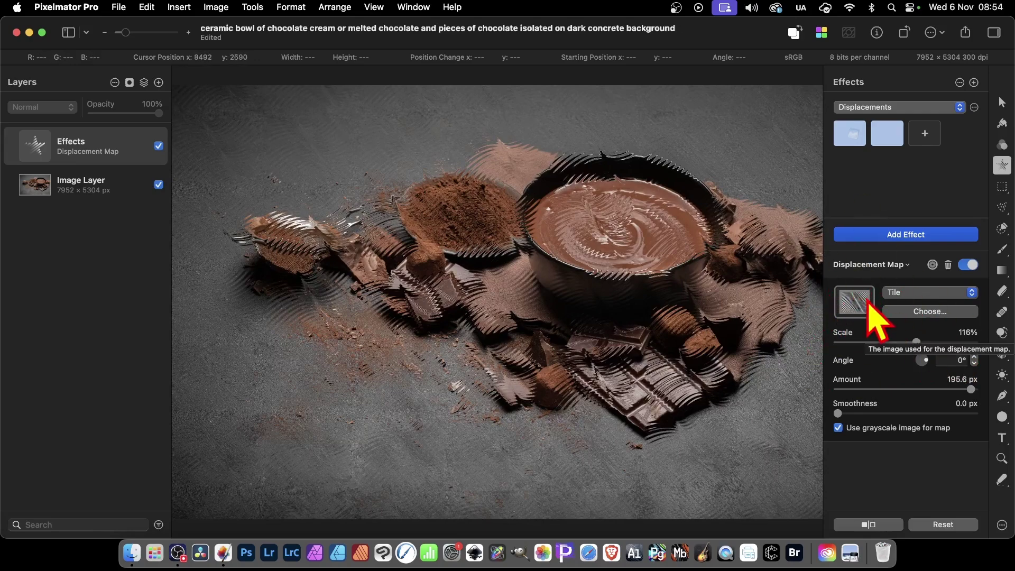
# Step: Browse to folder 1 and select GX30_BWPatterns-02.png as the new map image
pyautogui.click(935, 312)
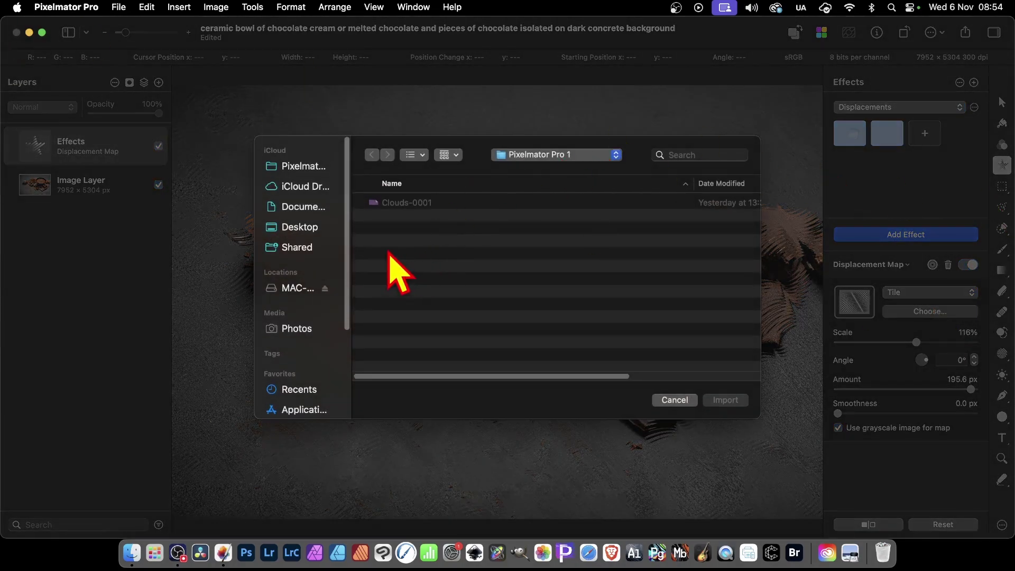
pyautogui.scroll(-5, 312, 289)
pyautogui.click(311, 283)
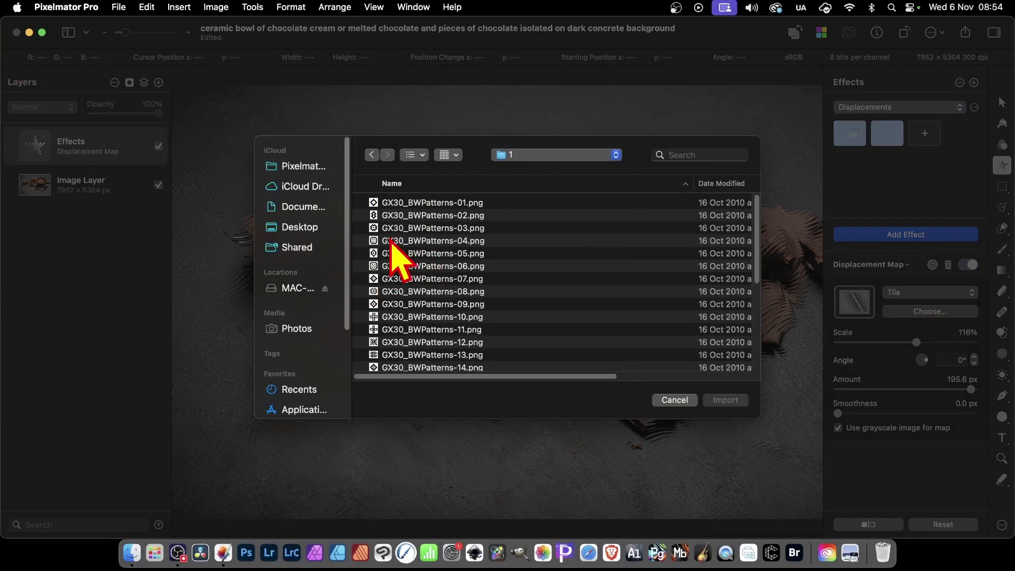
pyautogui.click(399, 216)
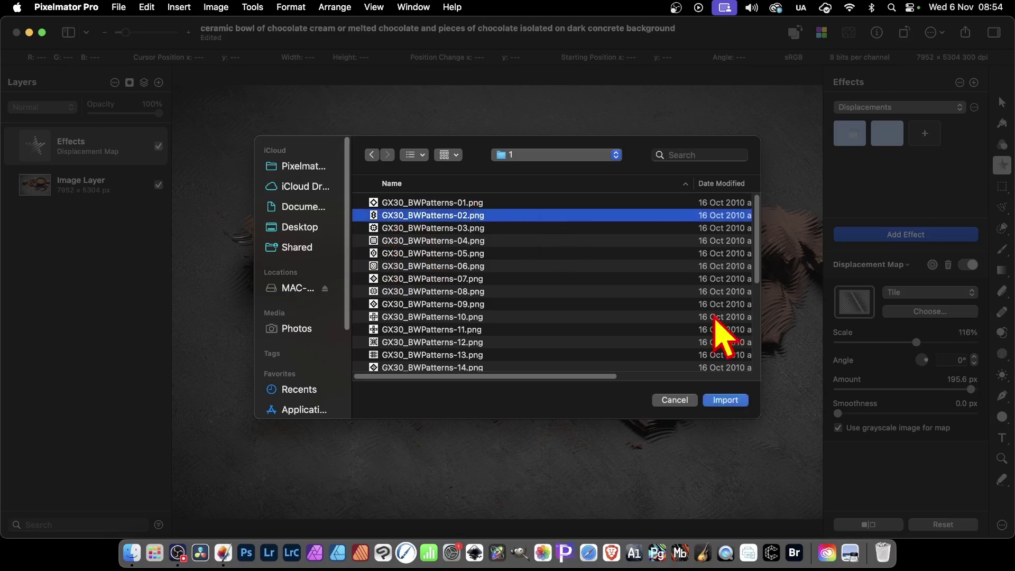
# Step: Import the pattern and set Scale 37%, Angle 75.5°, Amount 175.8 px, Smoothness 20 px, grayscale map
pyautogui.click(736, 403)
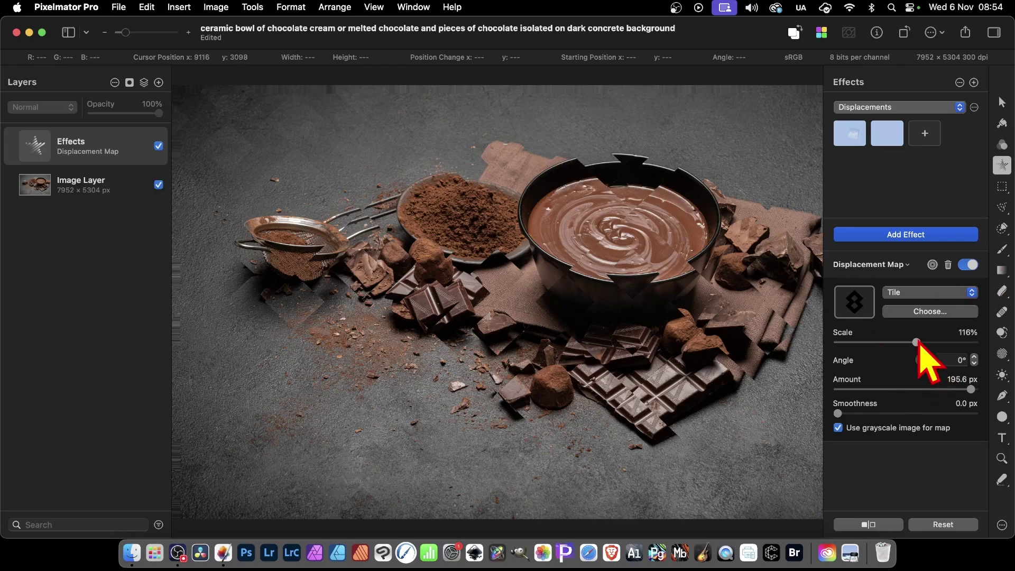
pyautogui.moveTo(917, 343); pyautogui.dragTo(864, 354)
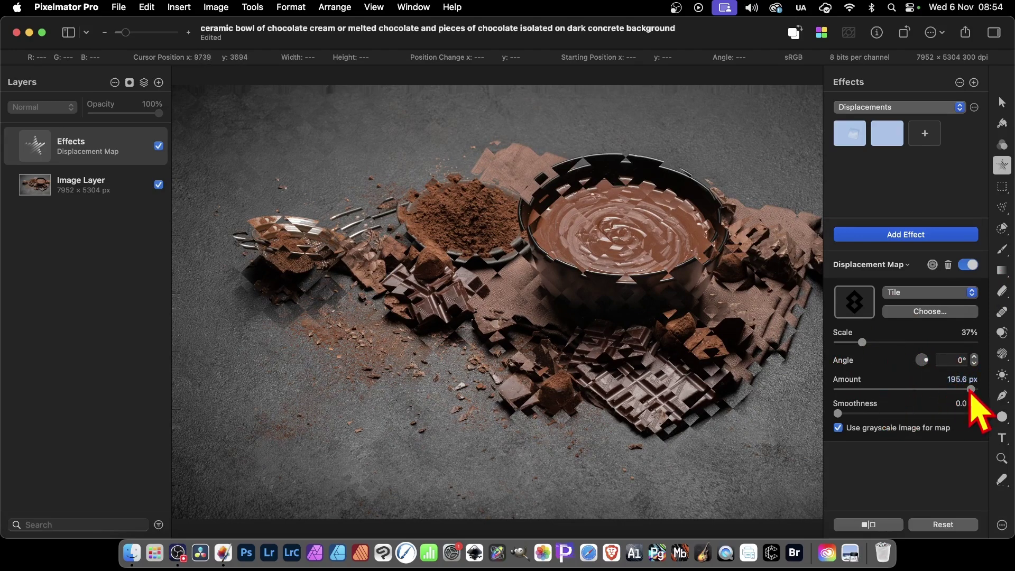
pyautogui.moveTo(971, 389); pyautogui.dragTo(918, 337)
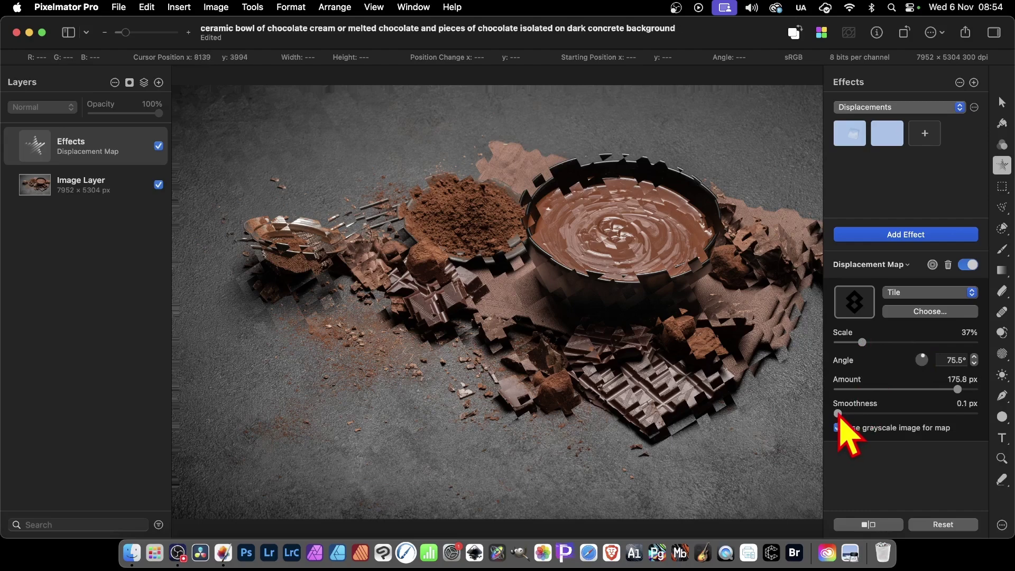
pyautogui.moveTo(839, 415)
pyautogui.mouseDown()
pyautogui.moveTo(868, 414)
pyautogui.moveTo(855, 413)
pyautogui.mouseUp()
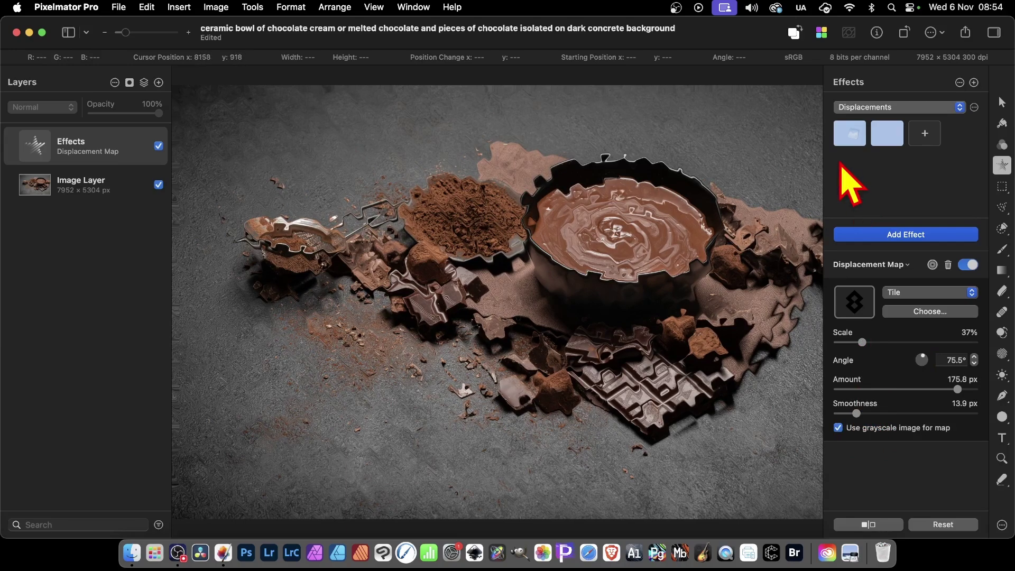
pyautogui.moveTo(856, 413); pyautogui.dragTo(865, 414)
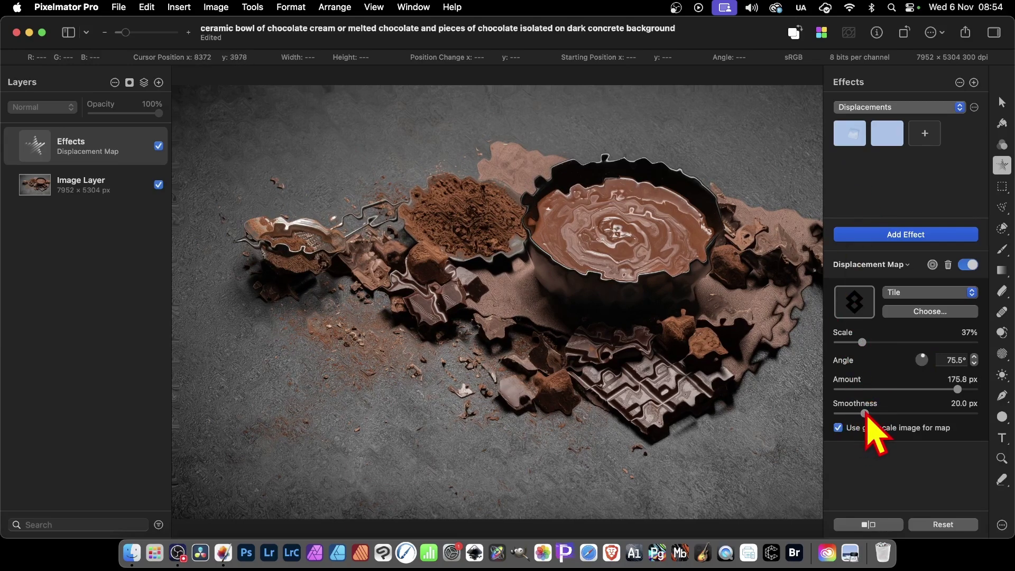
pyautogui.click(838, 428)
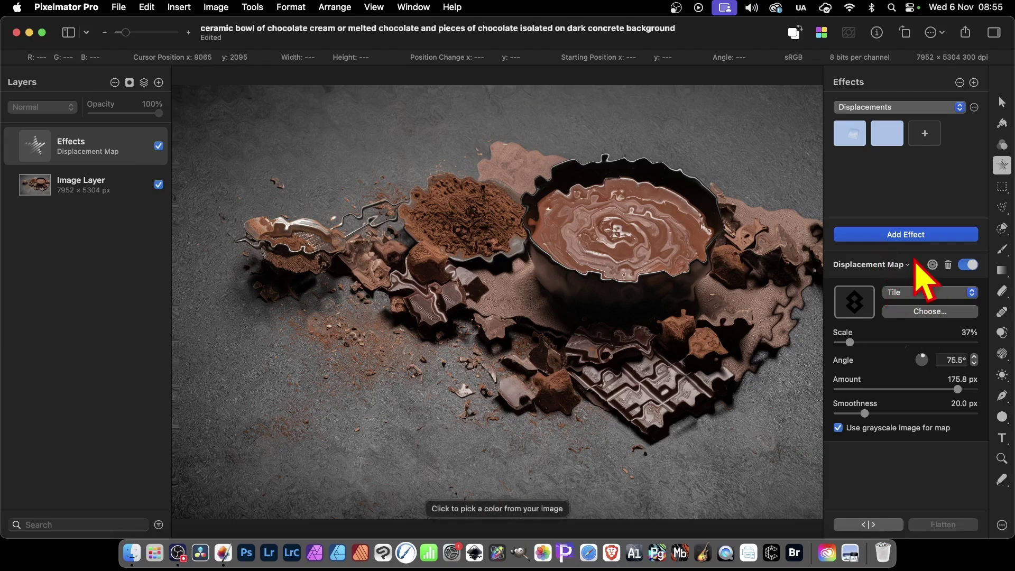
# Step: Duplicate the Displacement Map effect and pick GX30_BWPatterns-28.png as the copy's map
pyautogui.moveTo(918, 264); pyautogui.dragTo(917, 360)
pyautogui.scroll(-1, 926, 296)
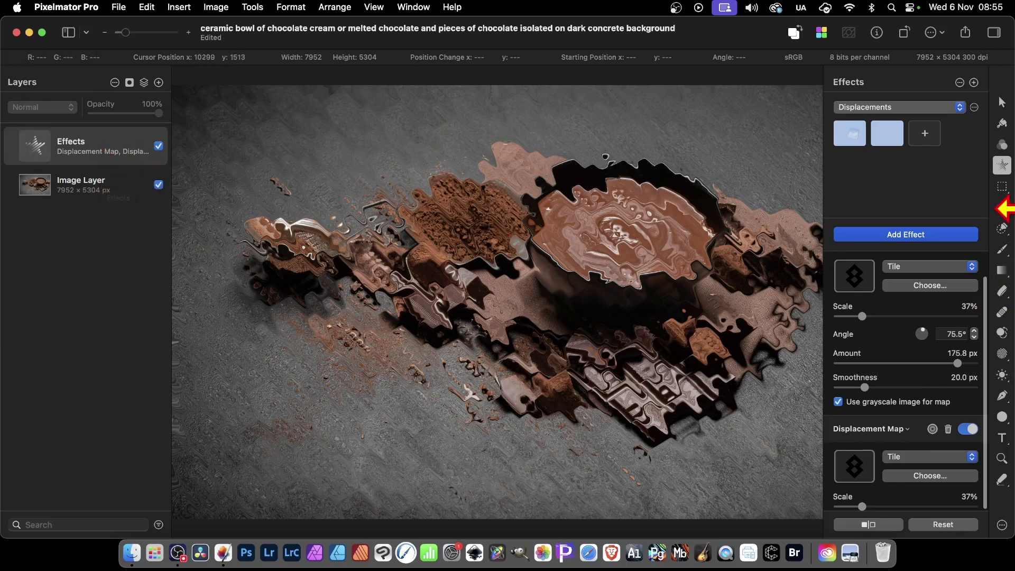
pyautogui.click(930, 286)
pyautogui.scroll(-5, 560, 296)
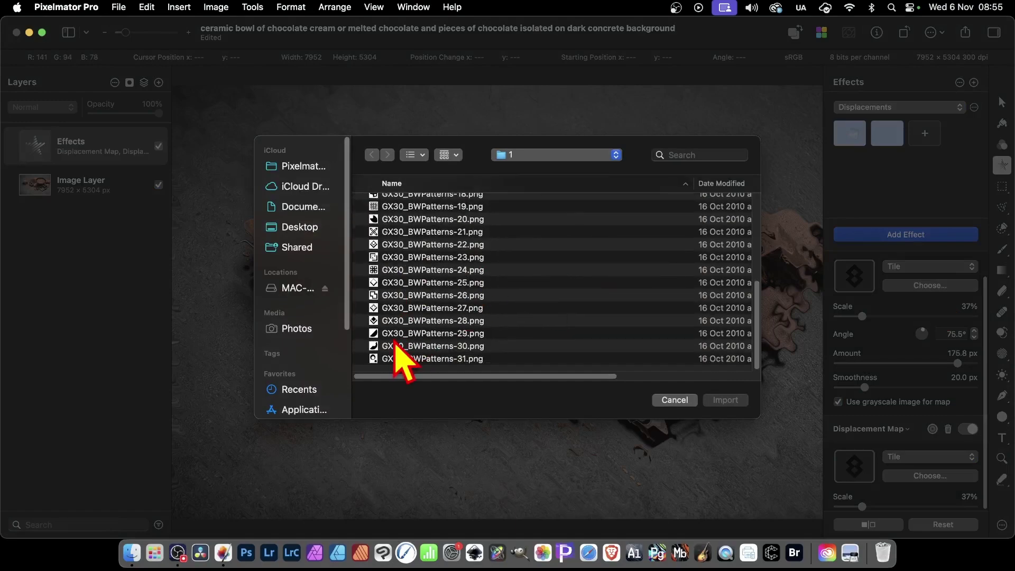
pyautogui.click(391, 320)
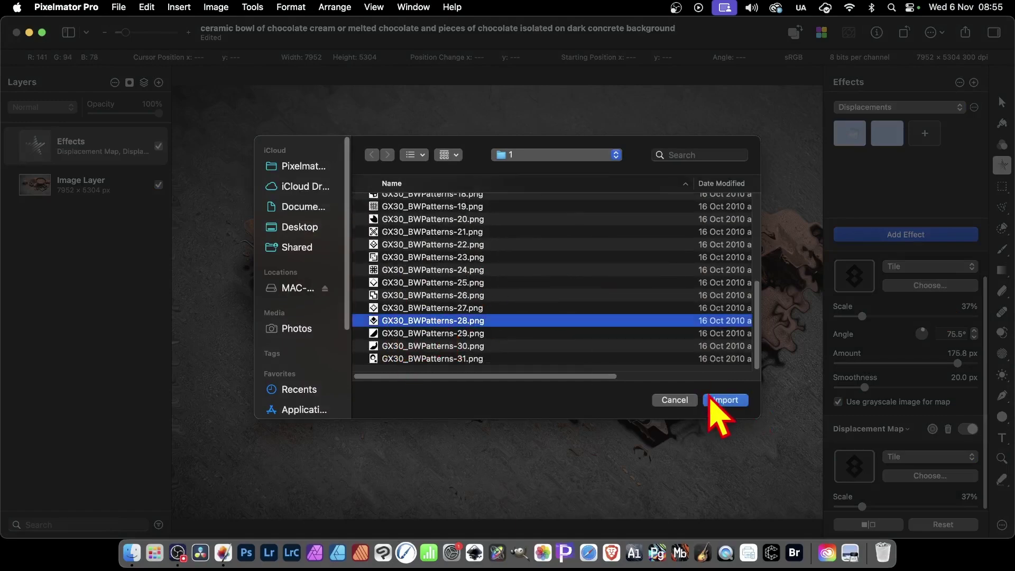
# Step: Import the pattern and set Scale 47%, Angle 14.1°, Amount 193.7 px, Smoothness 8 px
pyautogui.click(725, 400)
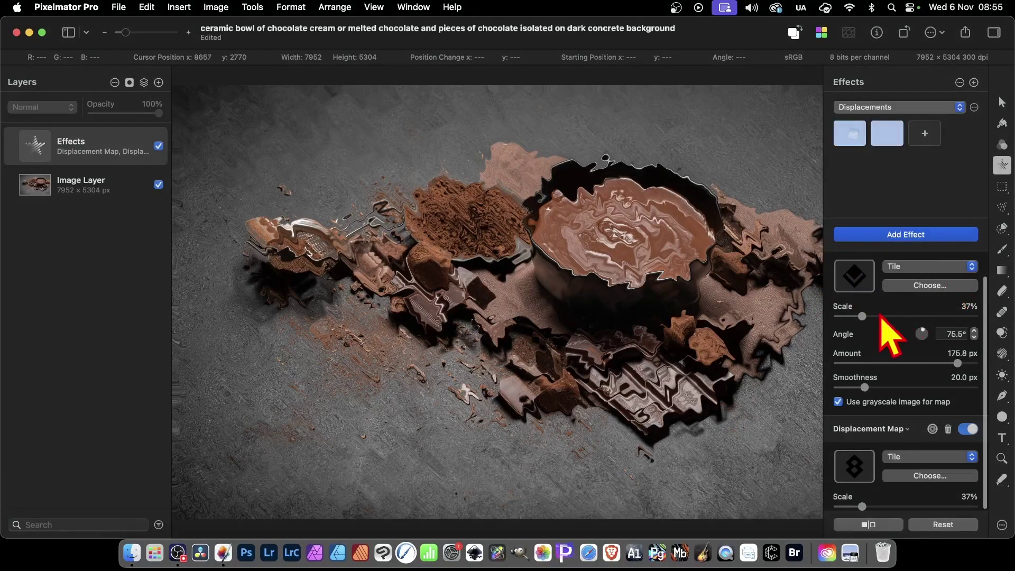
pyautogui.moveTo(862, 316)
pyautogui.mouseDown()
pyautogui.moveTo(928, 318)
pyautogui.moveTo(852, 327)
pyautogui.moveTo(870, 324)
pyautogui.mouseUp()
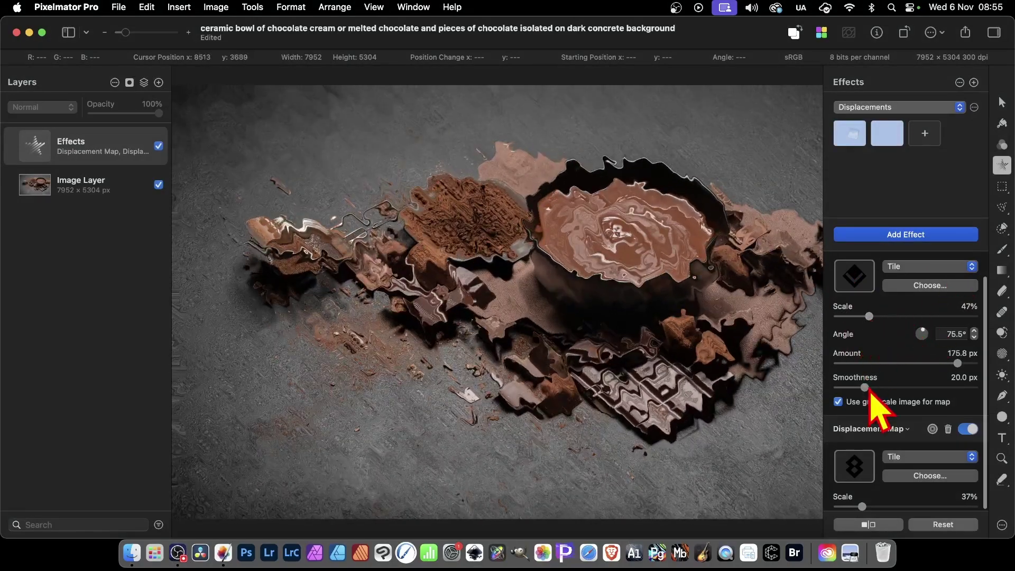
pyautogui.moveTo(865, 388)
pyautogui.mouseDown()
pyautogui.moveTo(849, 388)
pyautogui.moveTo(912, 388)
pyautogui.moveTo(854, 391)
pyautogui.mouseUp()
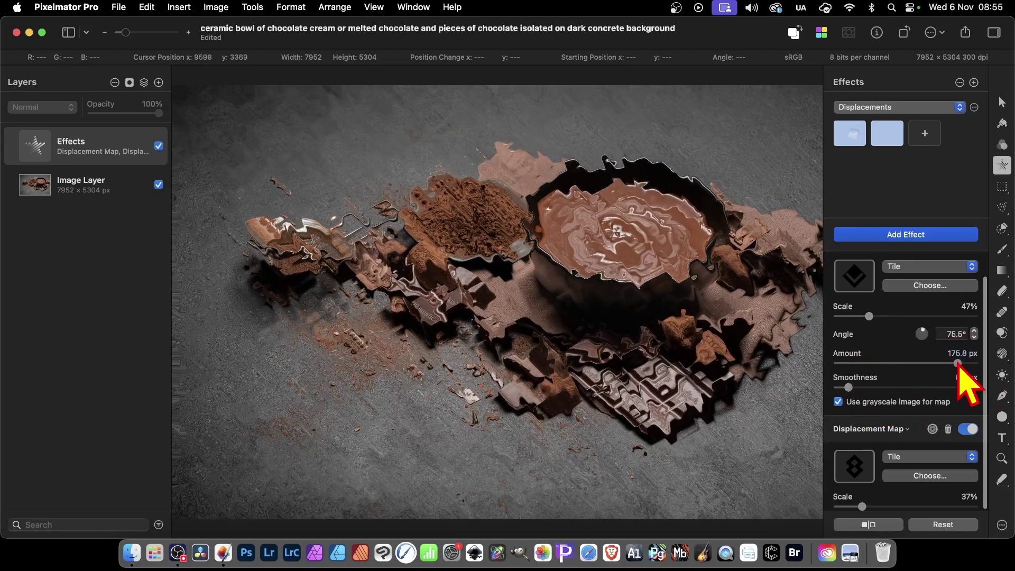
pyautogui.moveTo(962, 369); pyautogui.dragTo(975, 369)
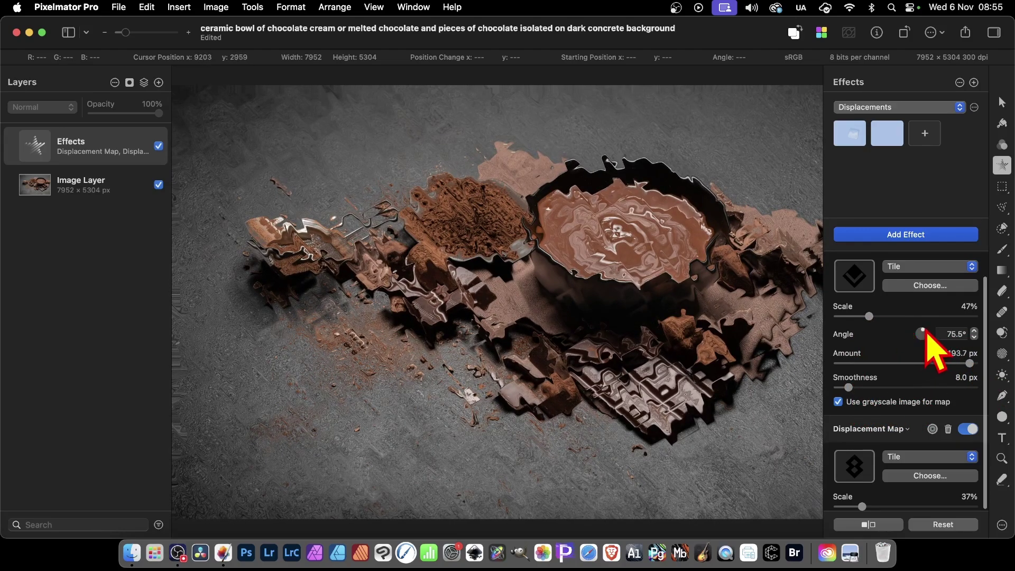
pyautogui.moveTo(925, 339)
pyautogui.mouseDown()
pyautogui.moveTo(934, 349)
pyautogui.moveTo(925, 331)
pyautogui.mouseUp()
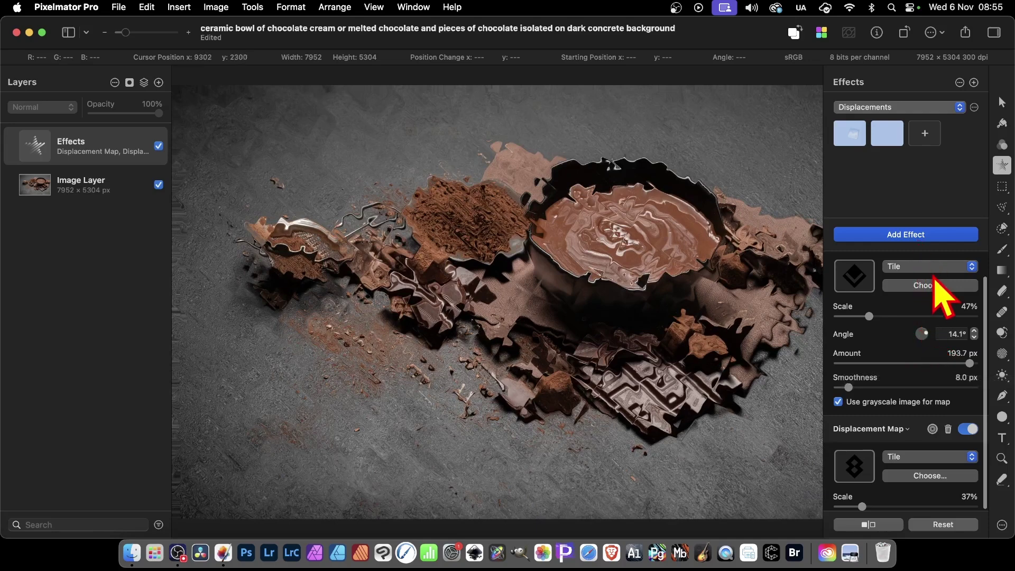
# Step: Copy the diamond map to the second effect; load GX30_BWPatterns-38.png from Patterns PNG folder 2 into the first
pyautogui.scroll(2, 943, 338)
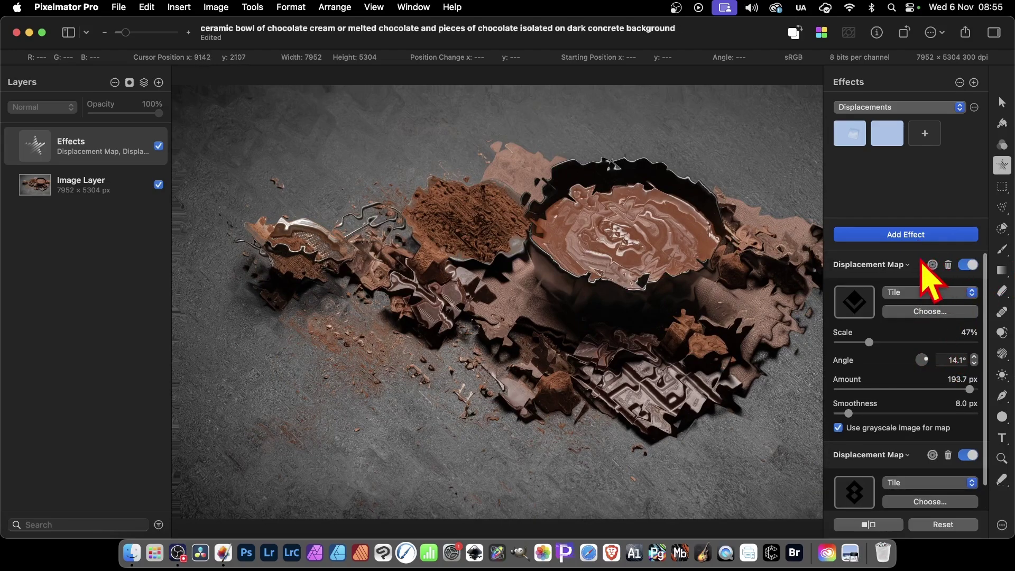
pyautogui.moveTo(922, 260); pyautogui.dragTo(929, 365)
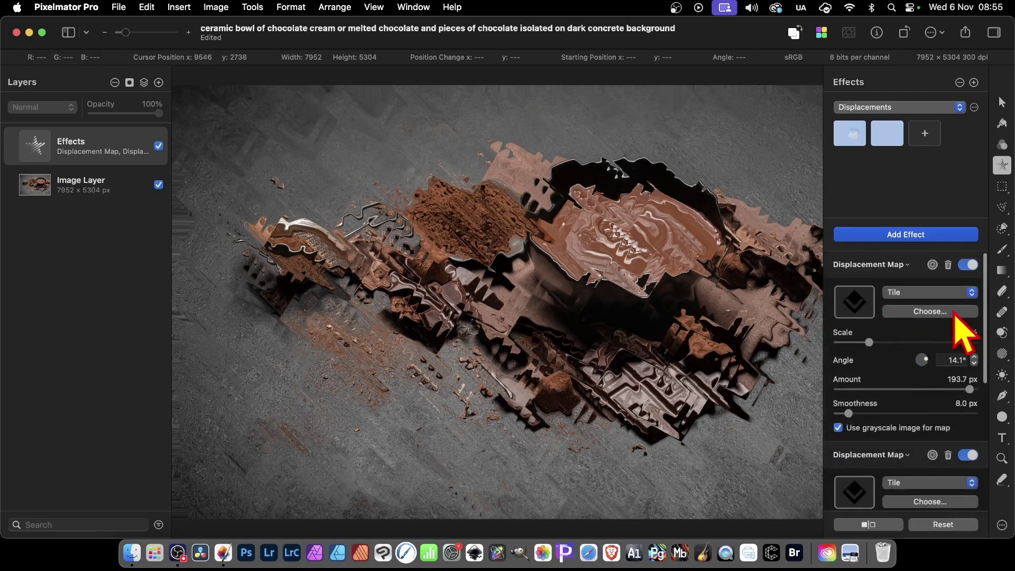
pyautogui.click(972, 312)
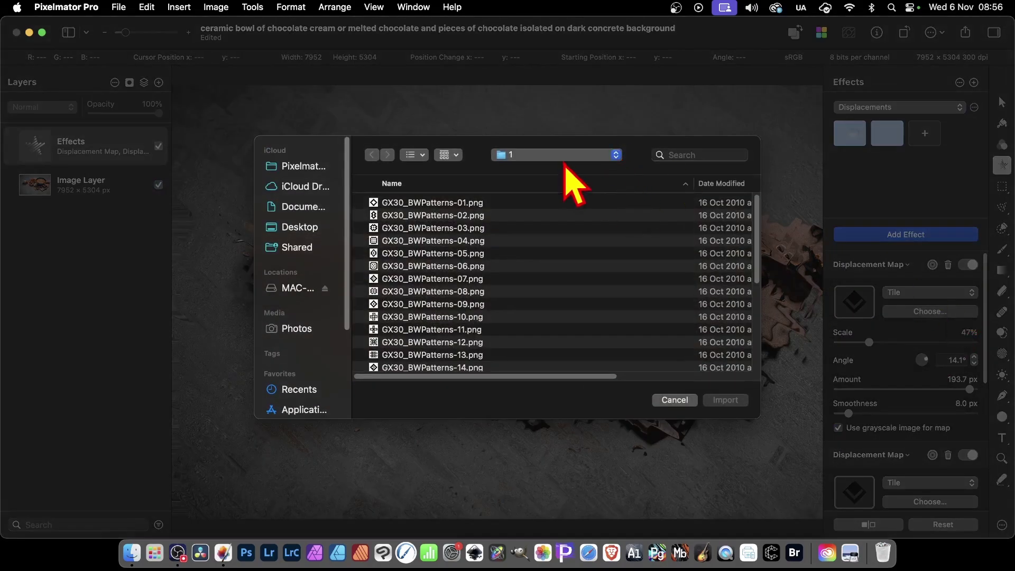
pyautogui.click(561, 156)
pyautogui.click(557, 172)
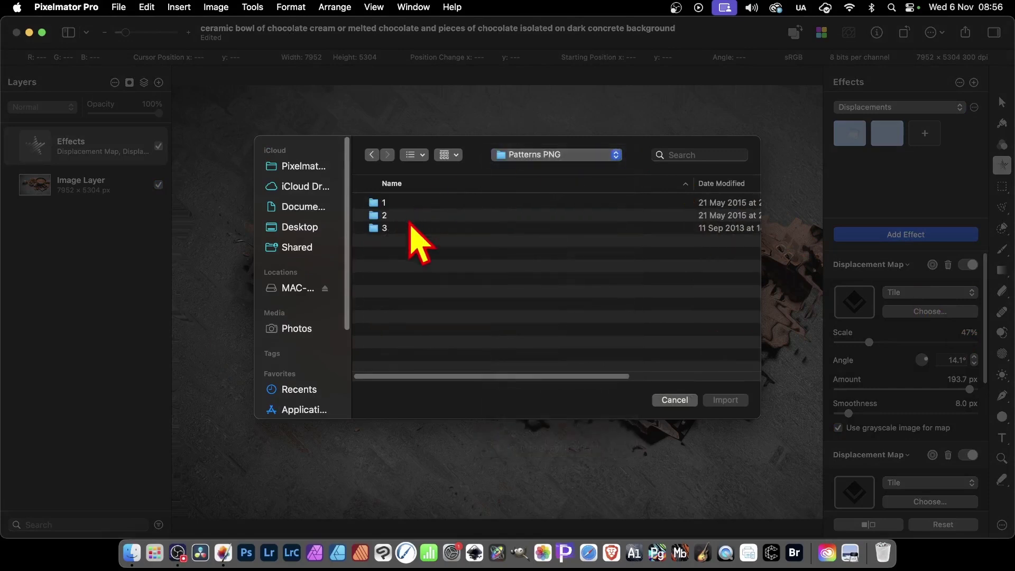
pyautogui.doubleClick(385, 216)
pyautogui.click(410, 306)
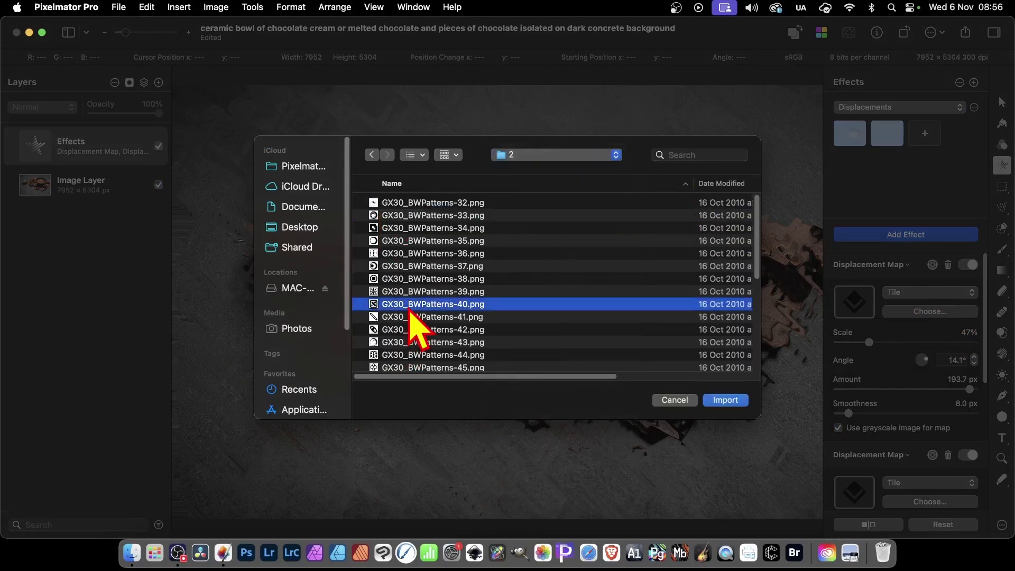
pyautogui.click(391, 280)
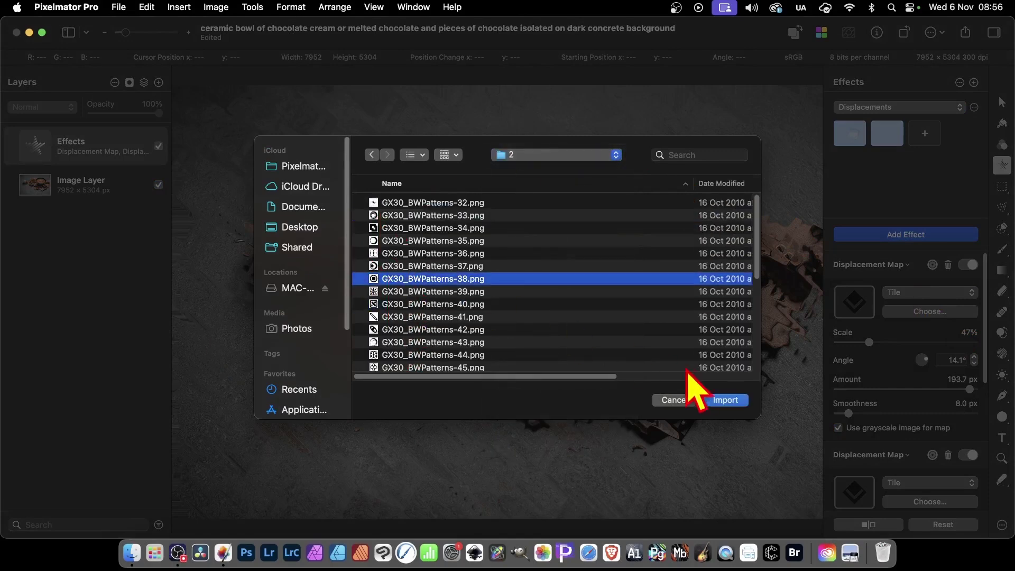
pyautogui.click(726, 400)
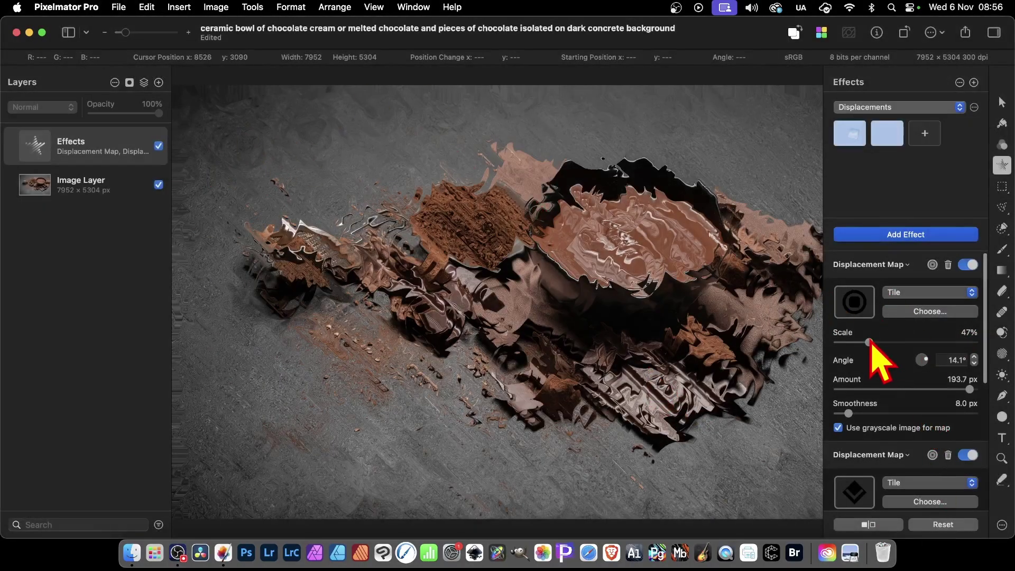
# Step: Shrink the circle pattern to 13% scale, rotate it to 347.2°, and smooth it to 18.9 px
pyautogui.moveTo(870, 343); pyautogui.dragTo(842, 344)
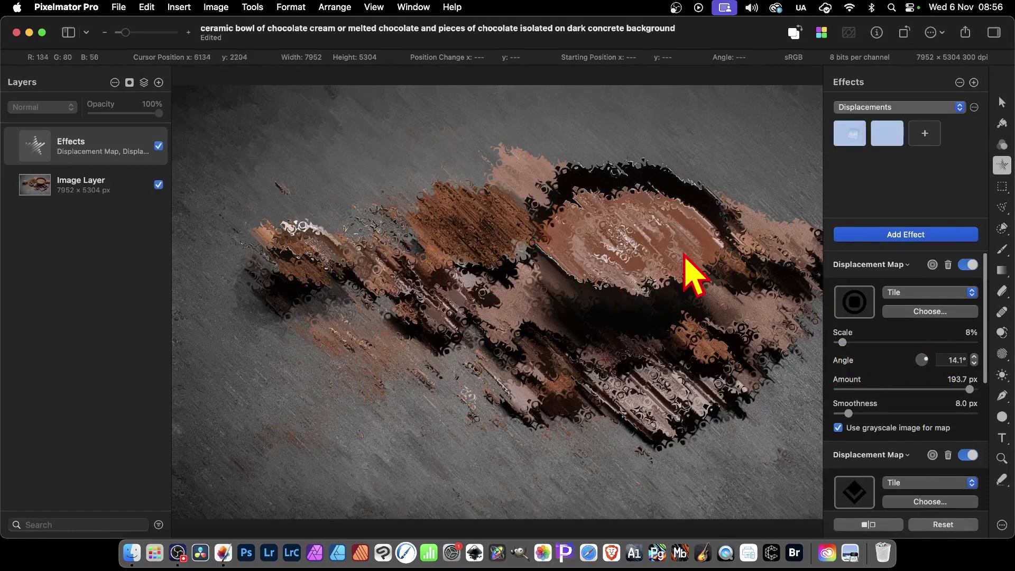
pyautogui.click(843, 342)
pyautogui.moveTo(843, 343); pyautogui.dragTo(846, 343)
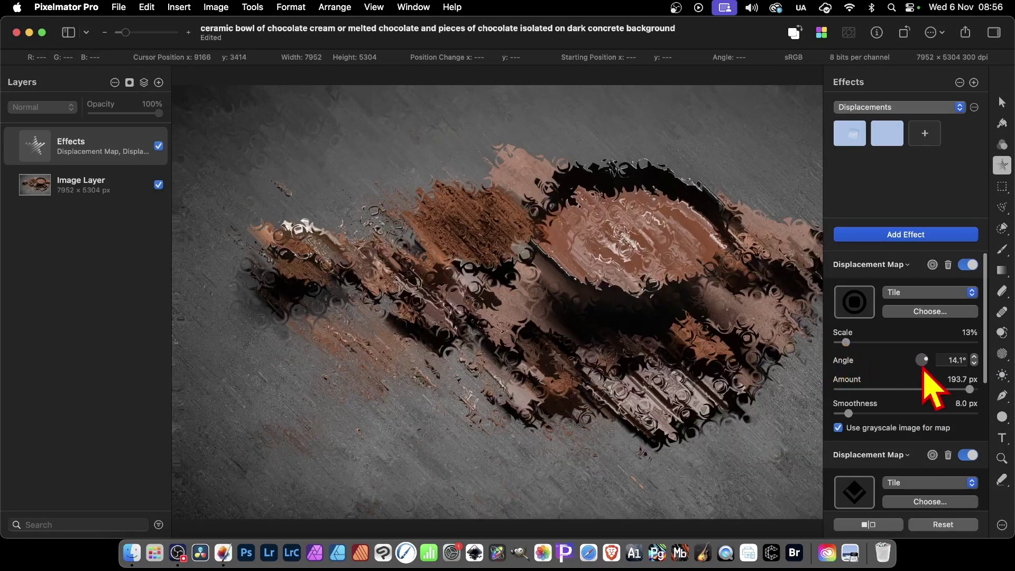
pyautogui.click(926, 361)
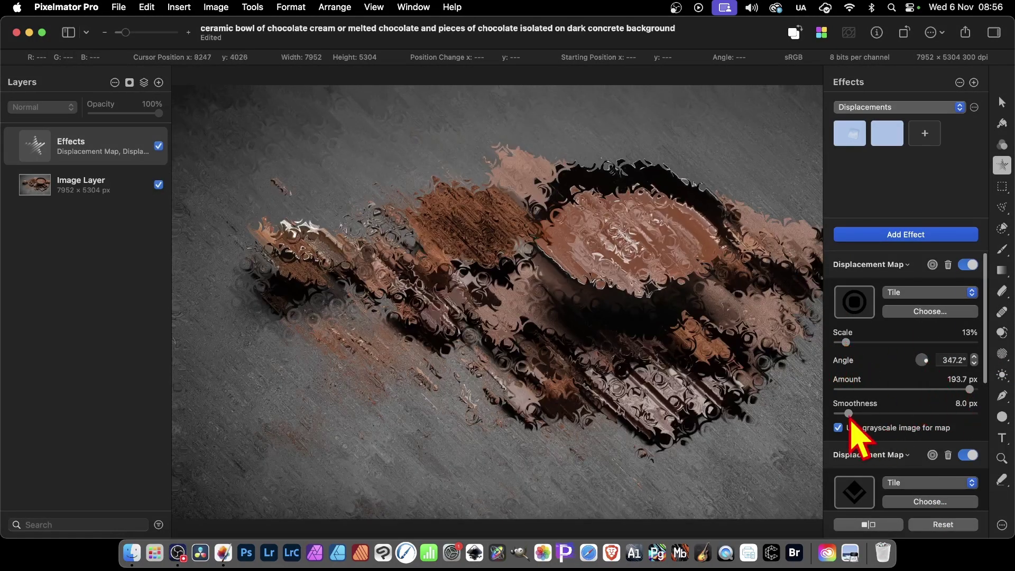
pyautogui.moveTo(867, 413)
pyautogui.mouseDown()
pyautogui.moveTo(899, 413)
pyautogui.moveTo(840, 414)
pyautogui.moveTo(863, 413)
pyautogui.mouseUp()
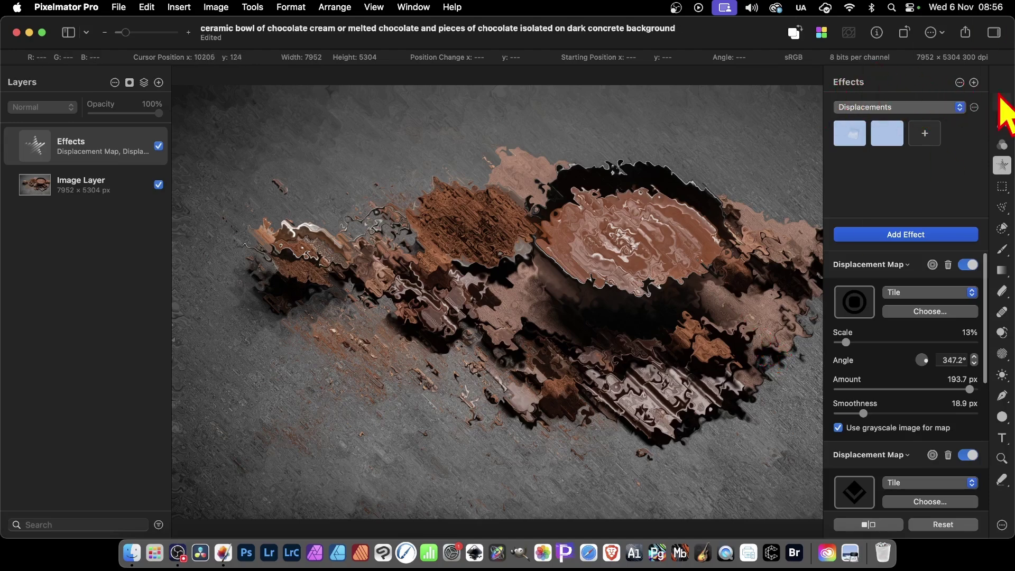
pyautogui.click(960, 82)
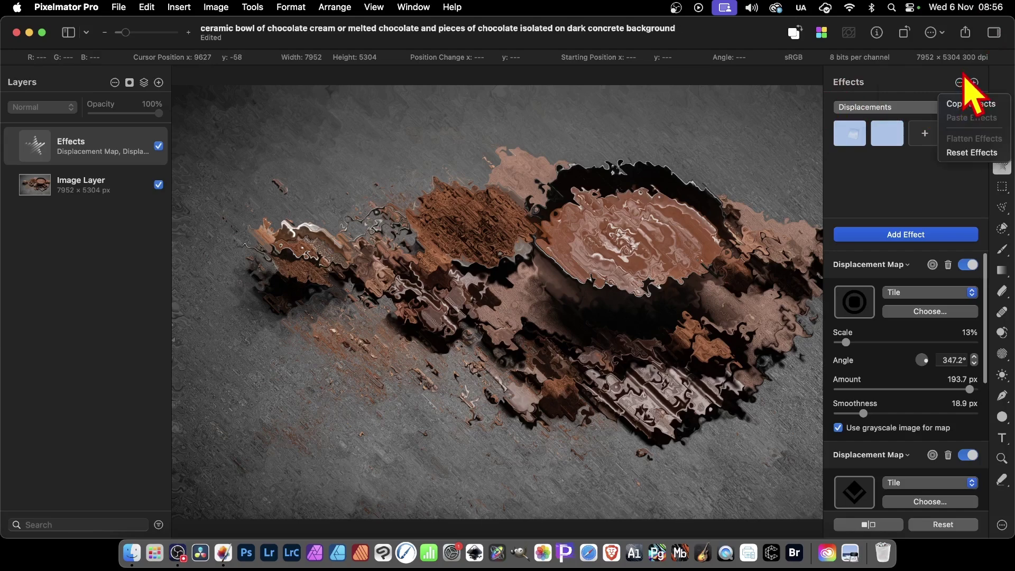
pyautogui.click(921, 173)
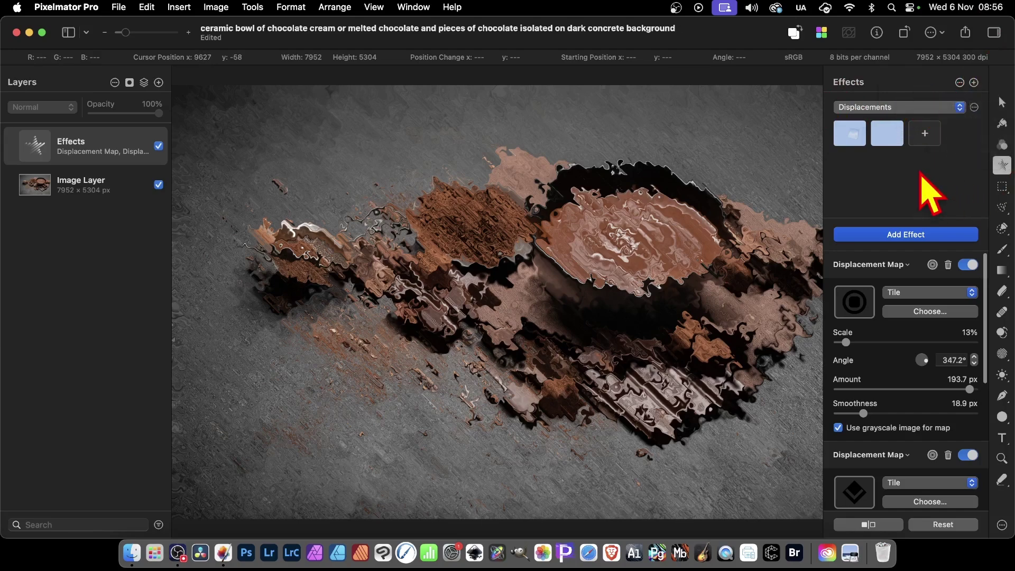
pyautogui.click(974, 108)
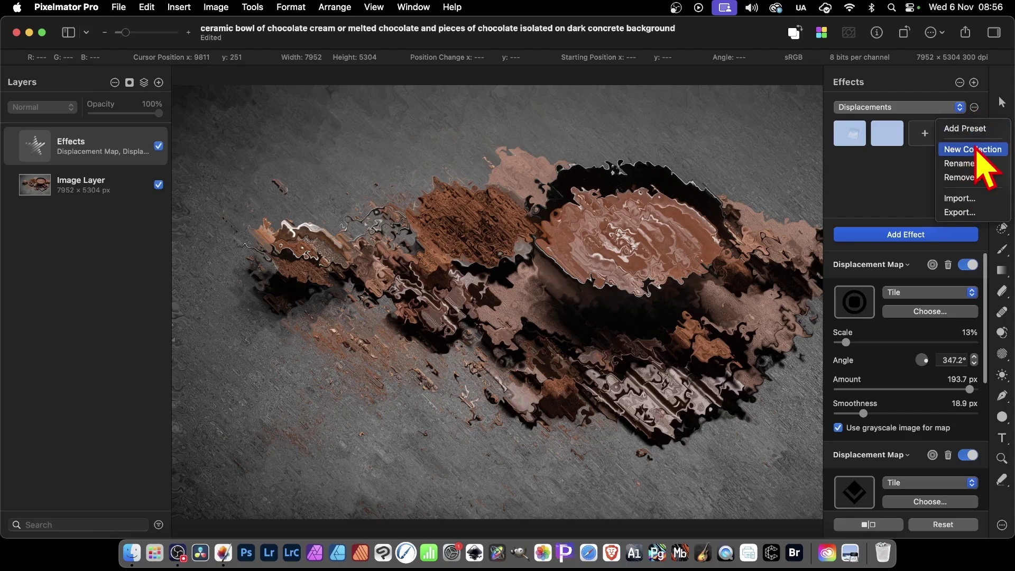
pyautogui.click(852, 178)
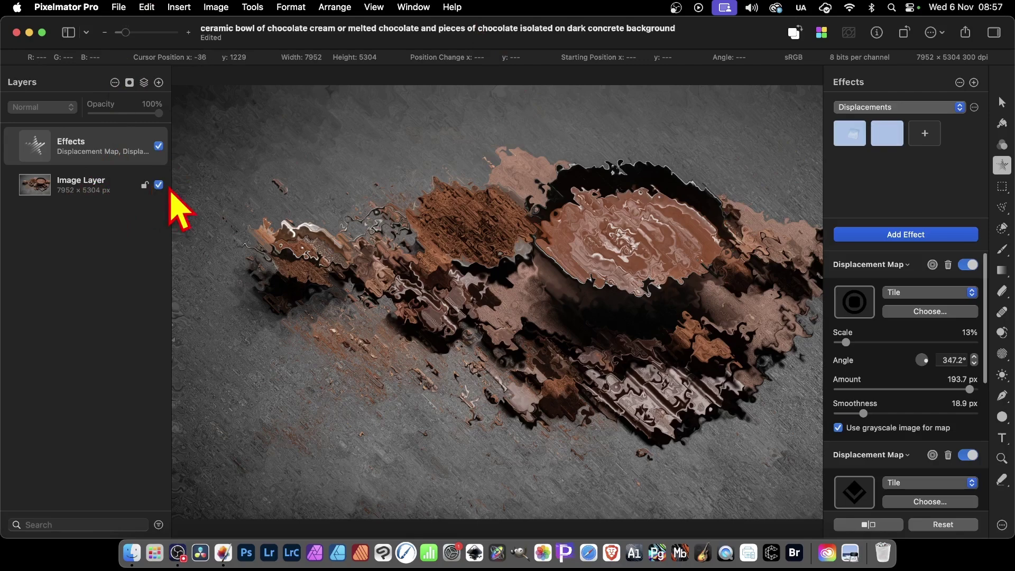
# Step: Add the current stacked displacement effects as a new Displacements preset, 'Preset 2', and open its options
pyautogui.click(928, 142)
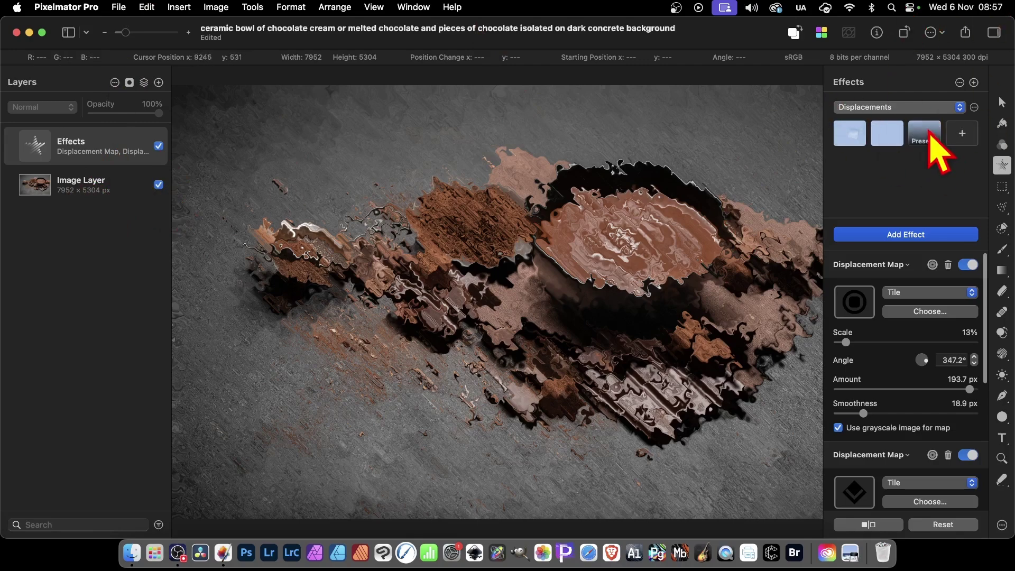
pyautogui.rightClick(924, 140)
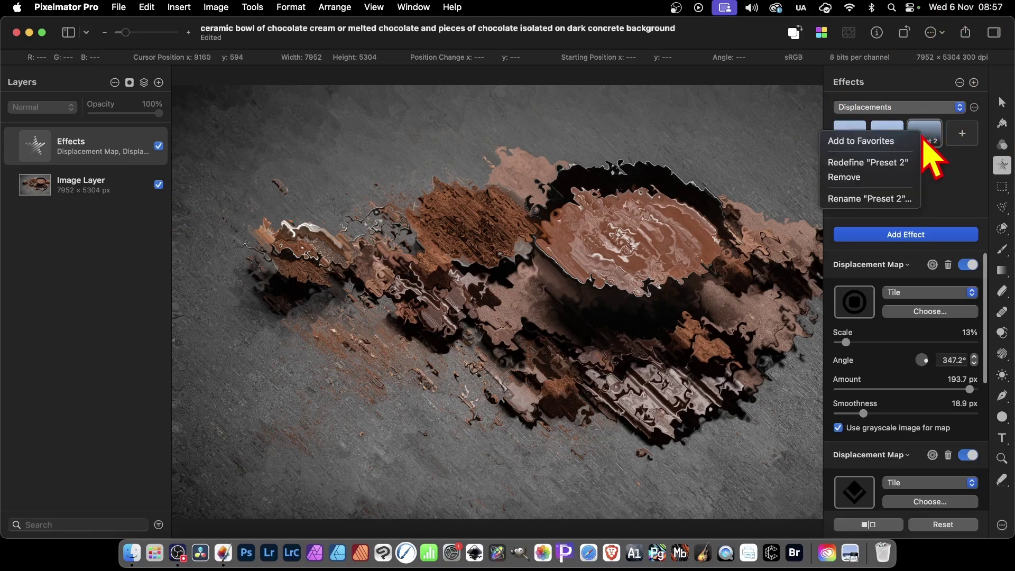
# Step: Preview the first two Displacements presets on the chocolate photo, then reapply Preset 2's circle-pattern warp
pyautogui.click(938, 205)
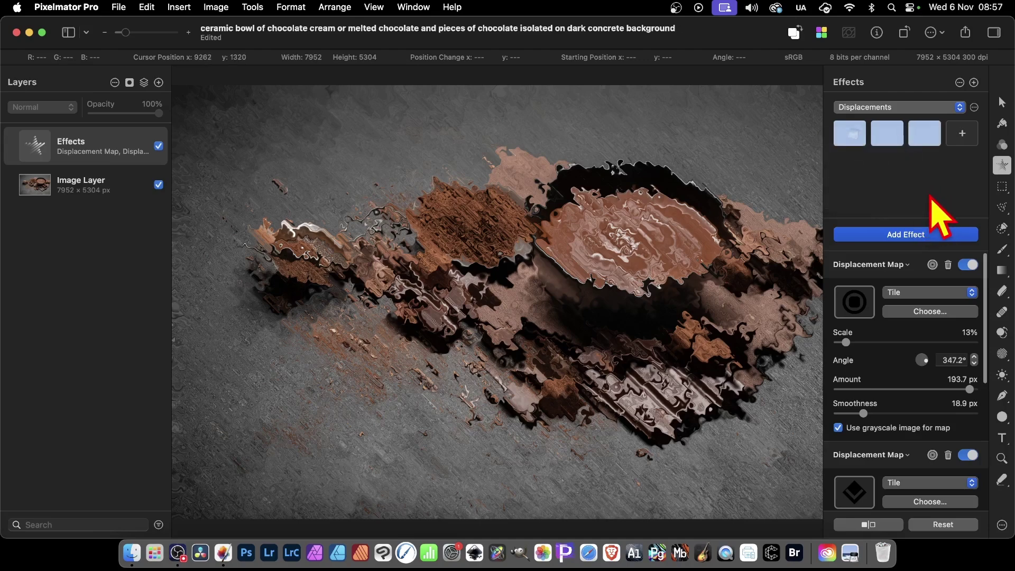
pyautogui.click(852, 135)
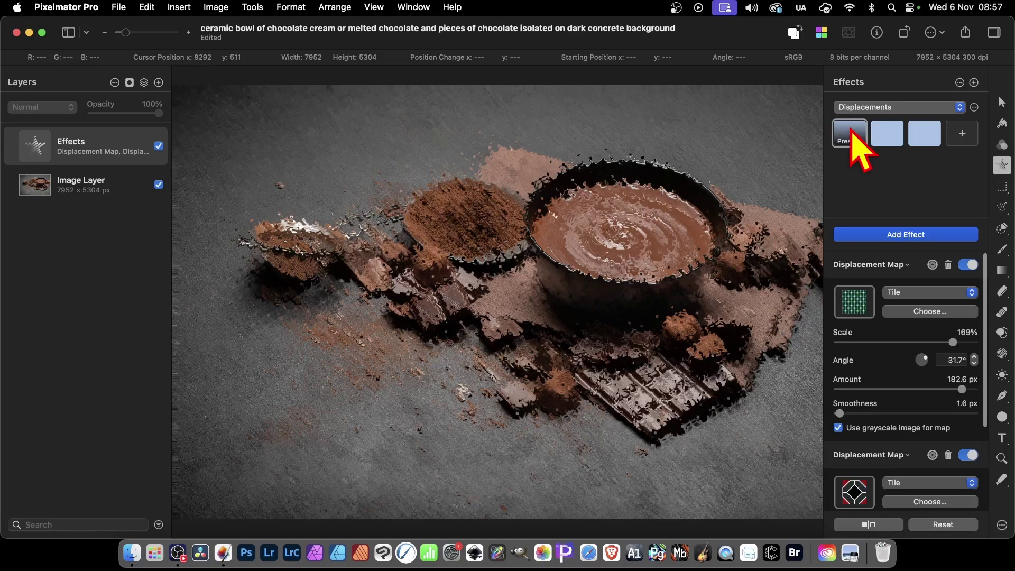
pyautogui.click(888, 136)
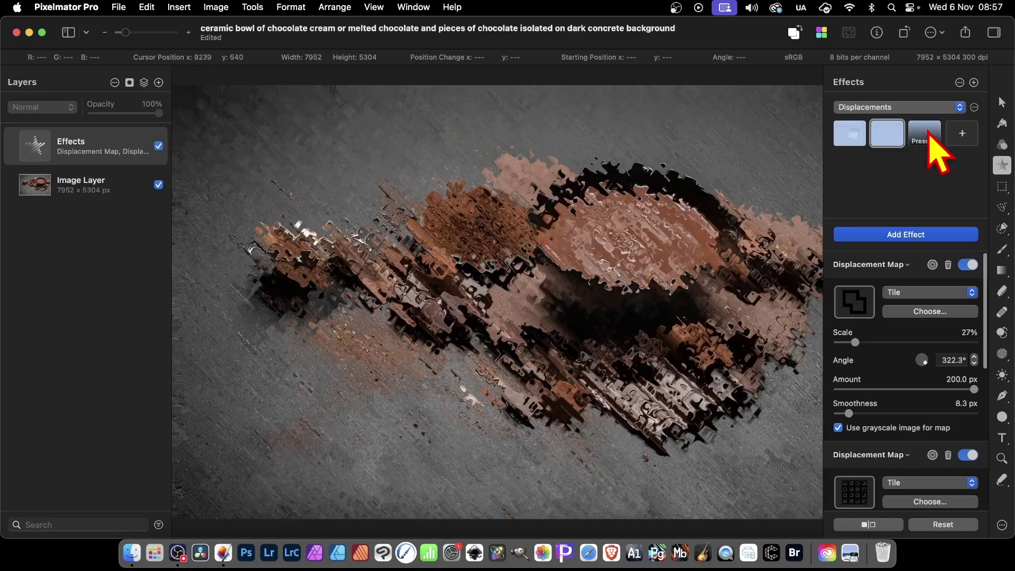
pyautogui.click(928, 137)
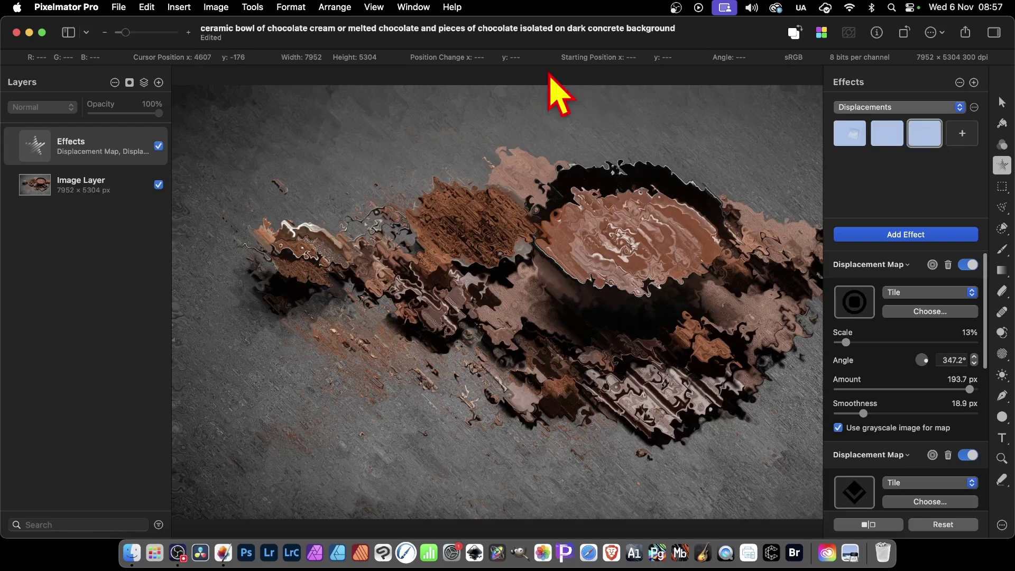
pyautogui.moveTo(376, 29)
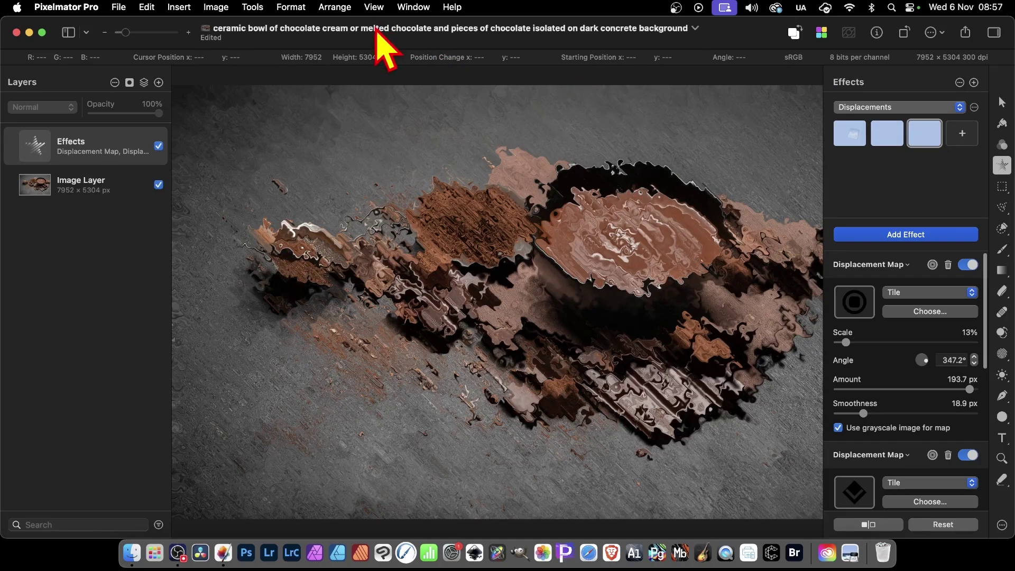